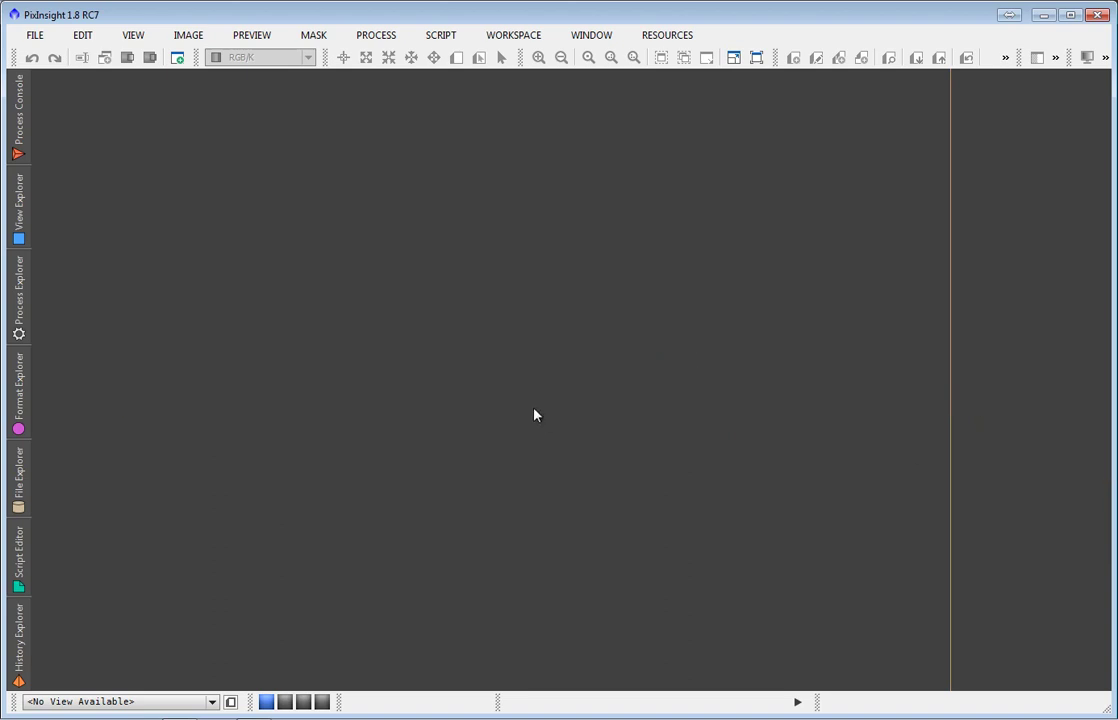
Reopen '05 - M101_HaRGB - Color Calibration.fit' from File > Open Recent > Image Files
click(38, 35)
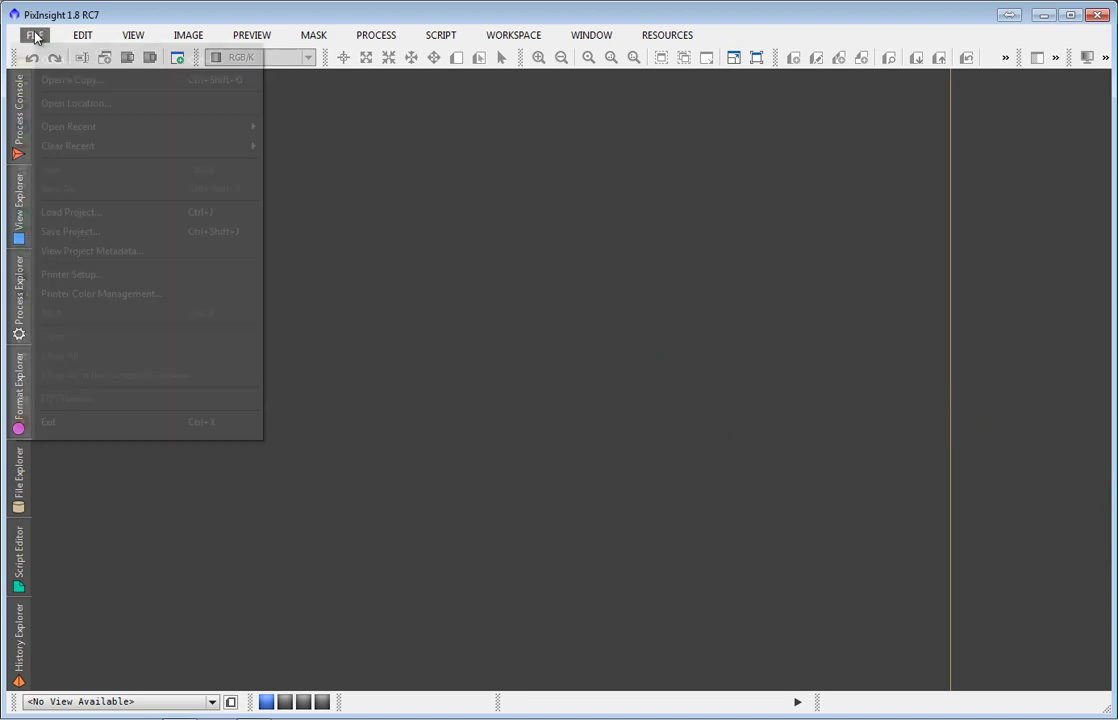
mouse_move(96, 130)
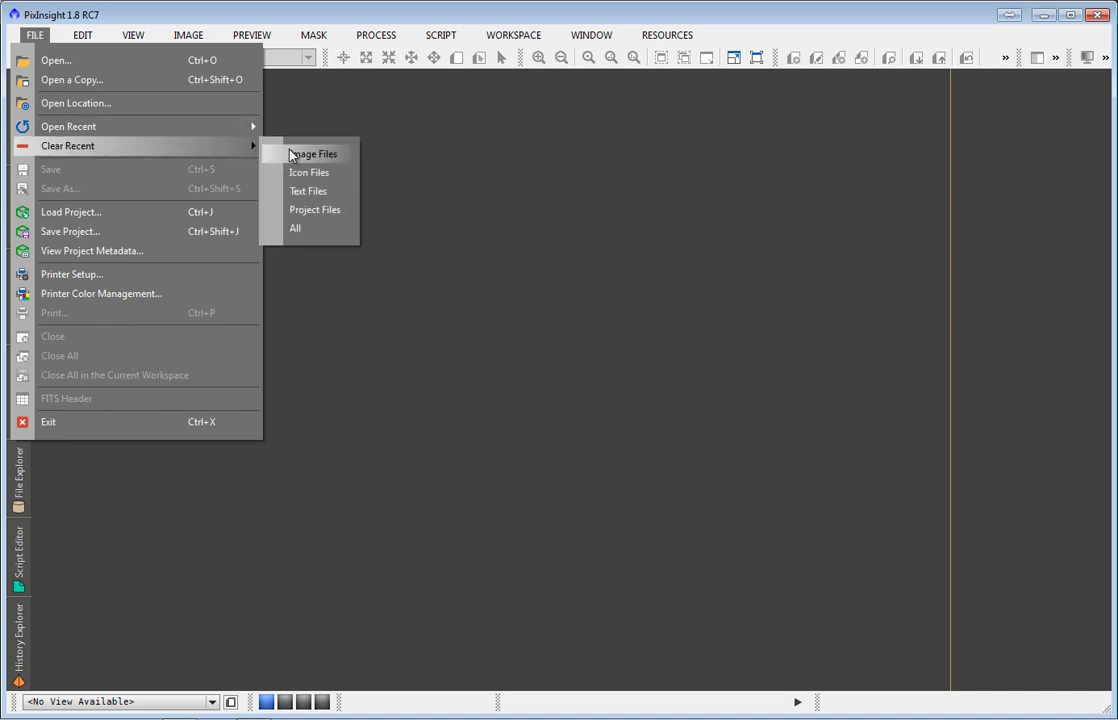
mouse_move(343, 145)
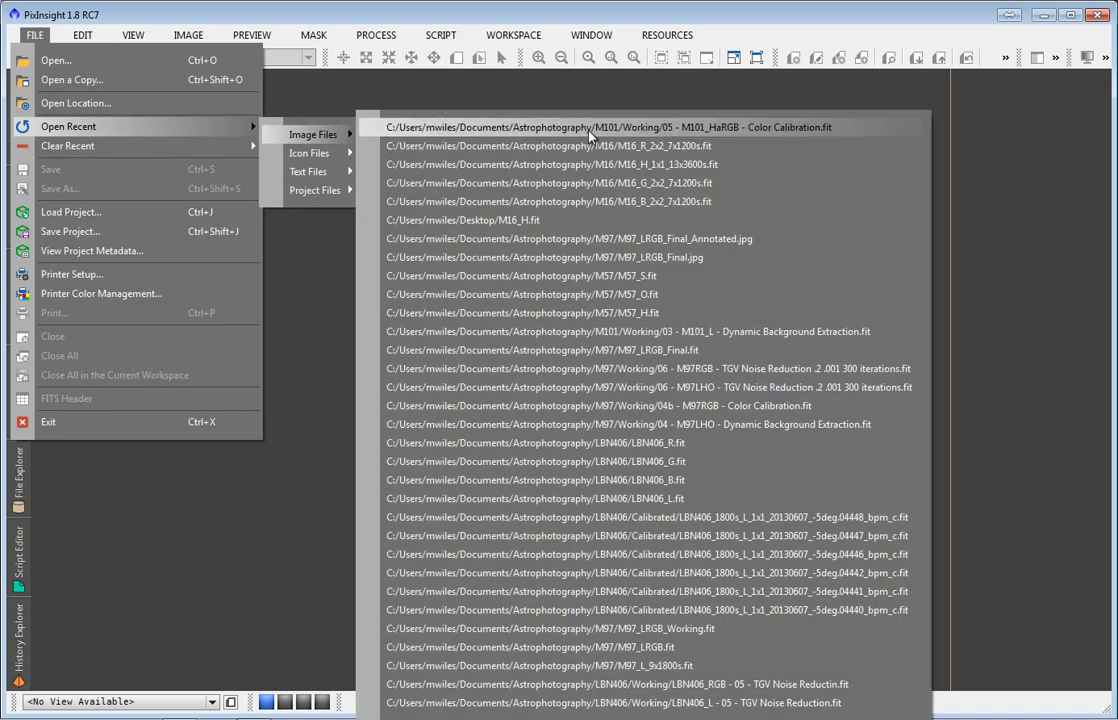
click(514, 127)
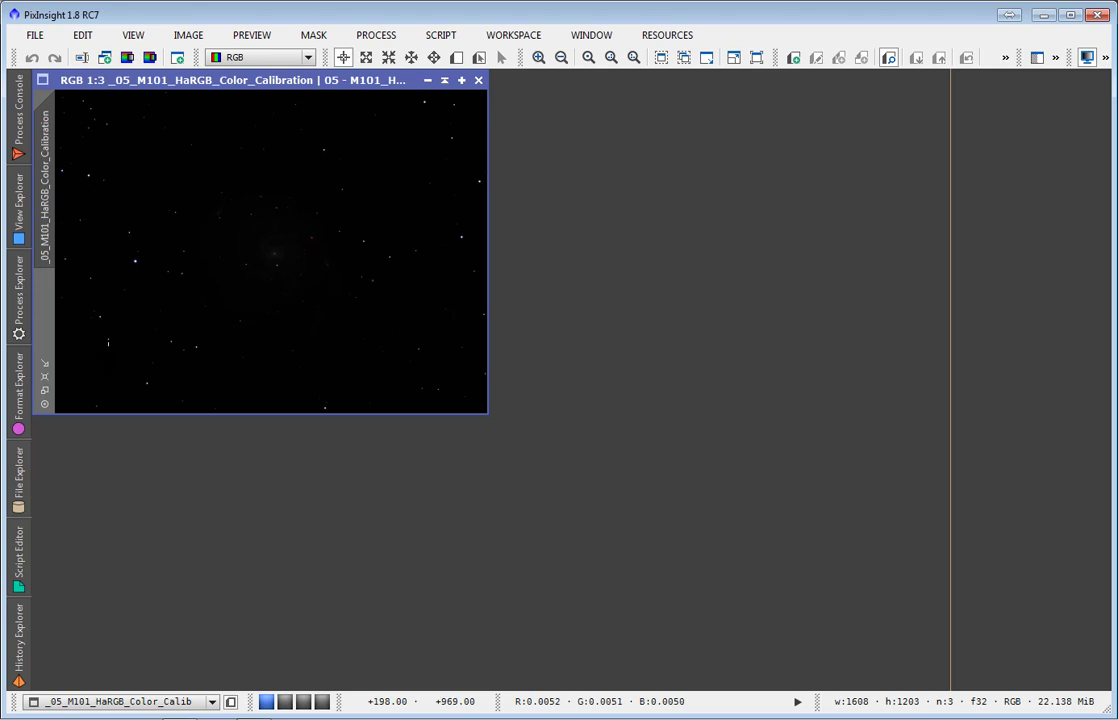
Auto-stretch the M101 image's display with ScreenTransferFunction
click(20, 280)
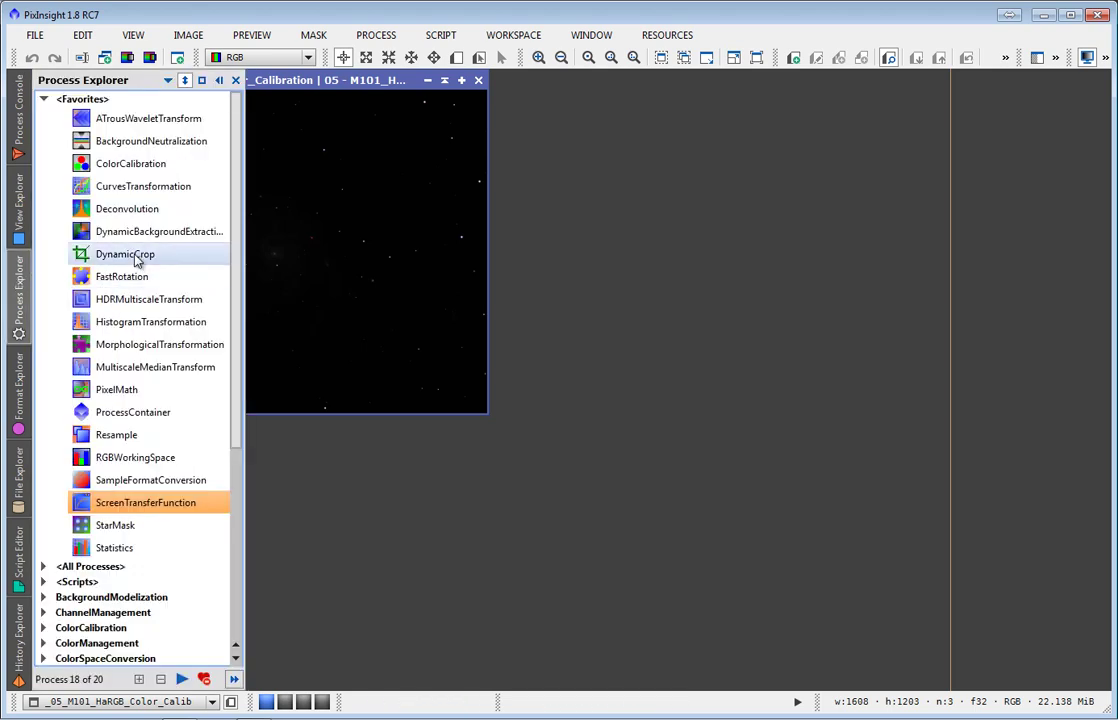
double_click(157, 503)
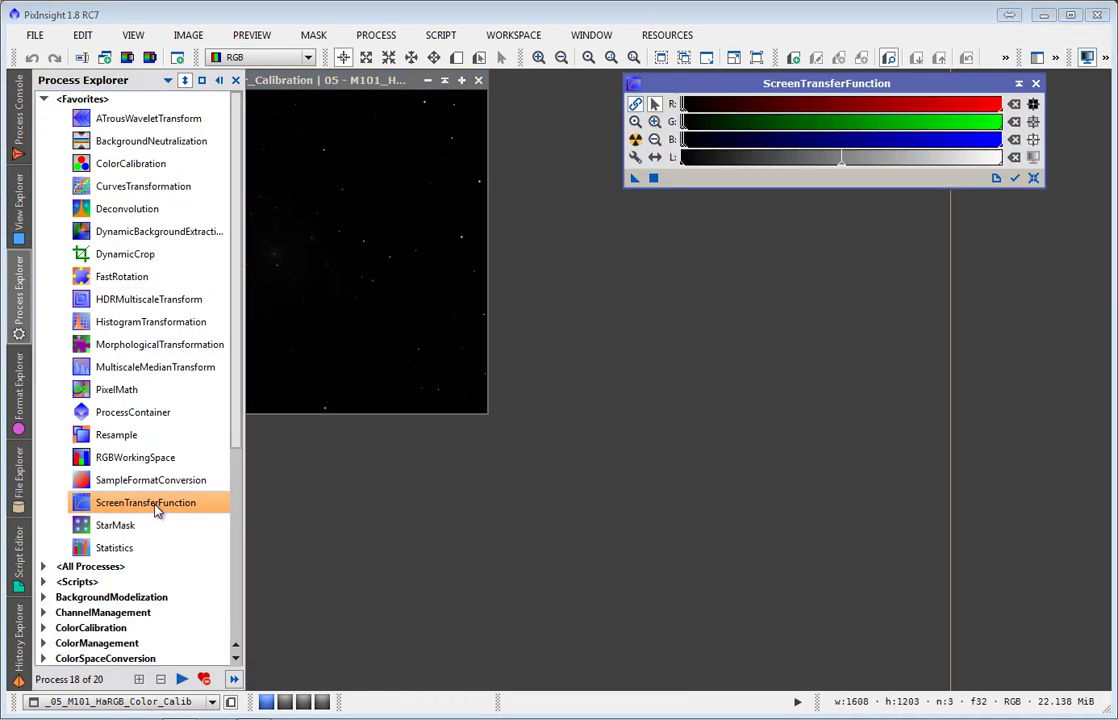
click(634, 141)
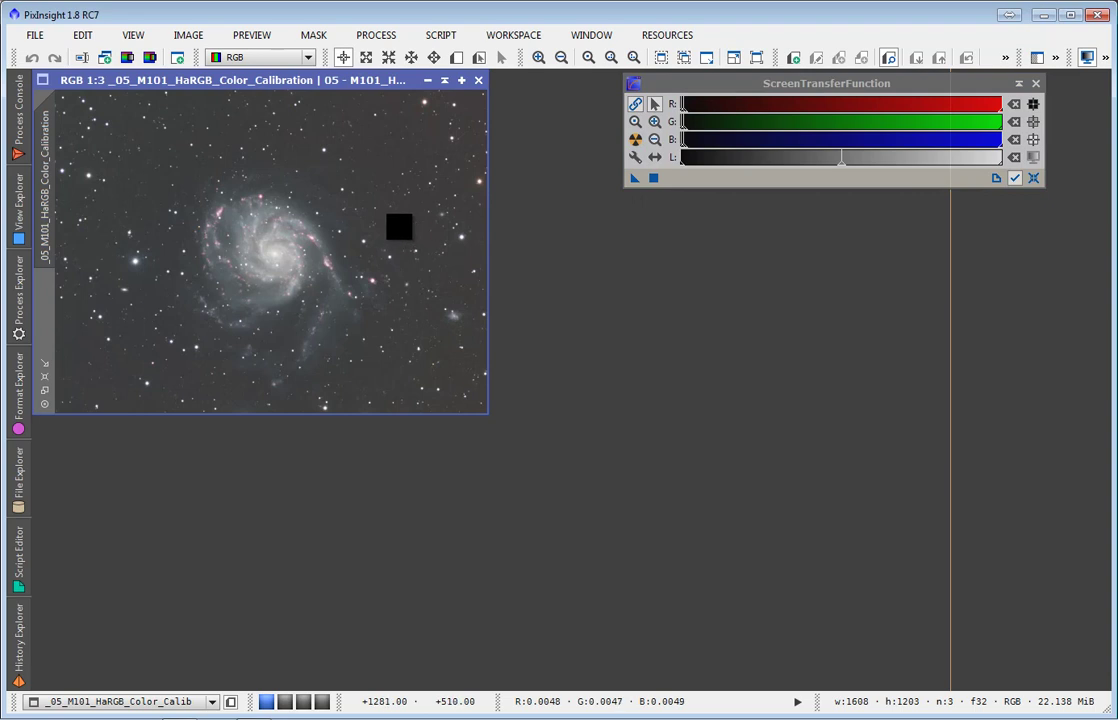
Fit the window around the image and zoom it to fill the workspace
right_click(386, 227)
mouse_move(500, 455)
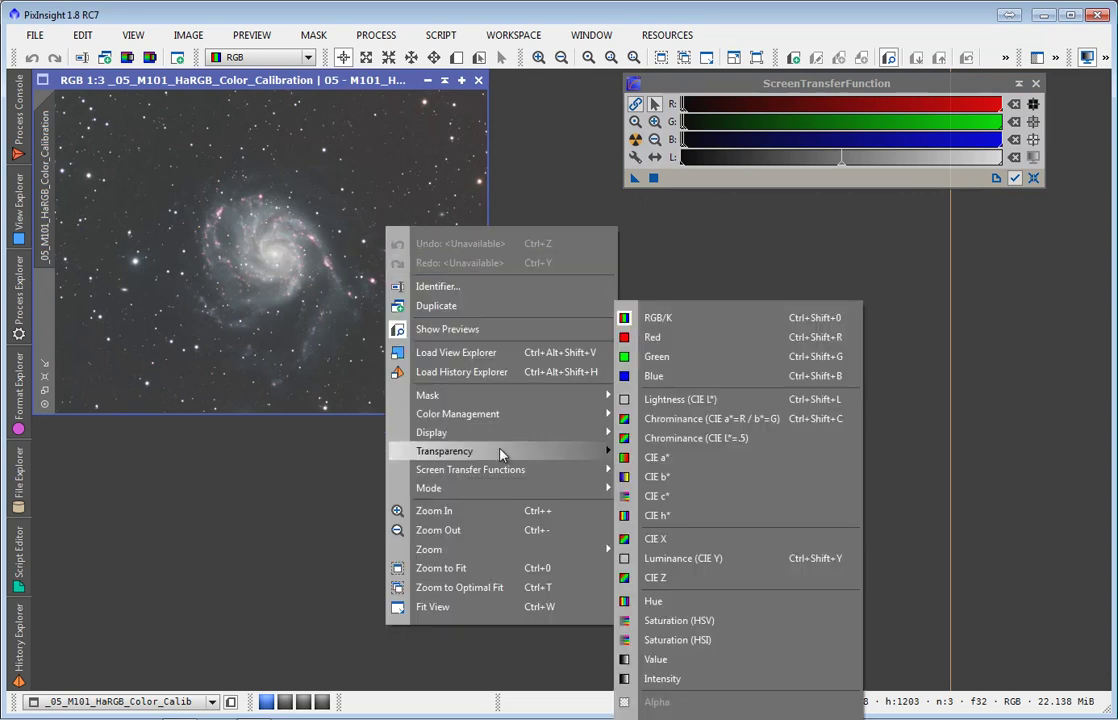
click(489, 608)
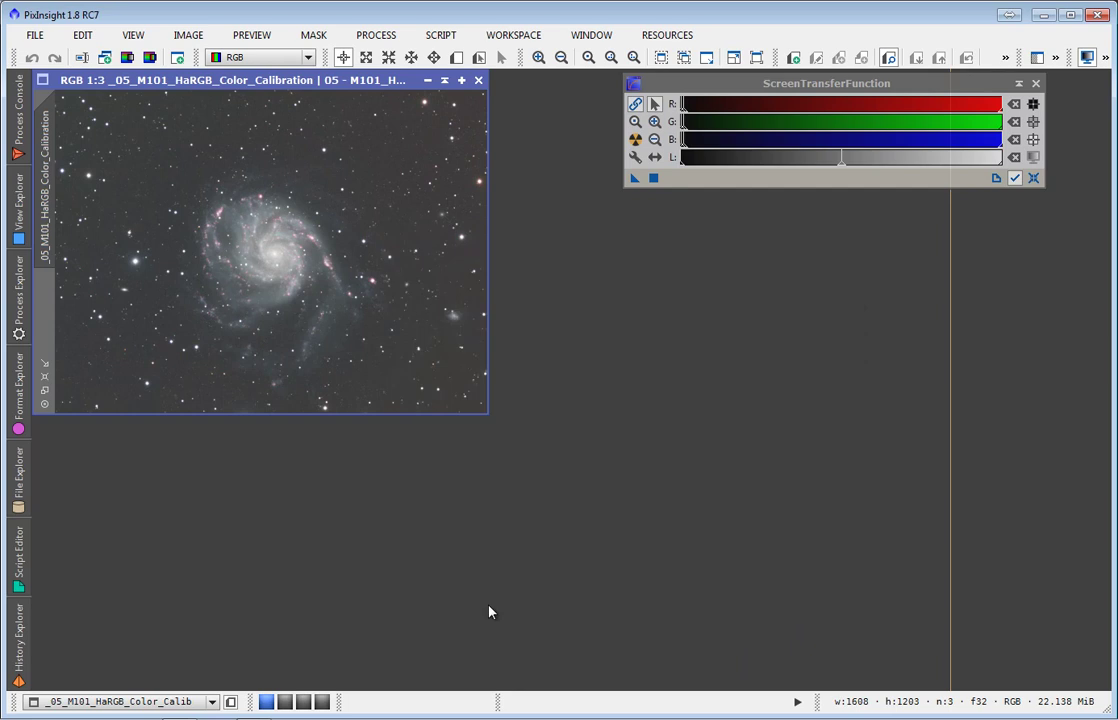
right_click(243, 245)
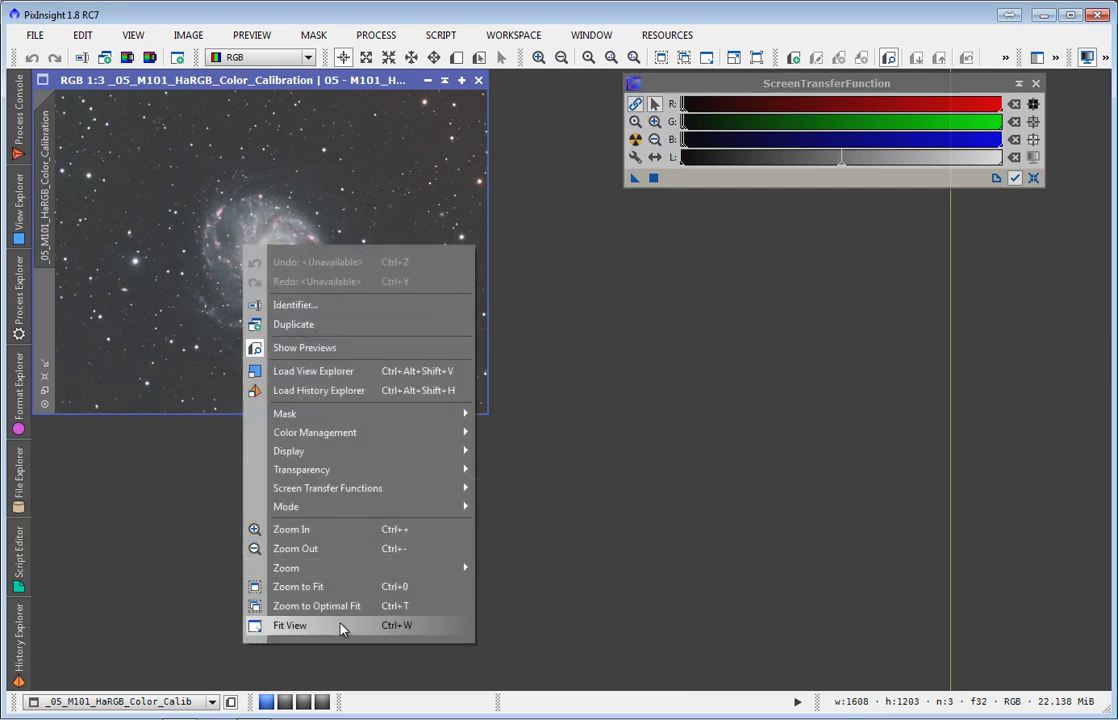
click(347, 589)
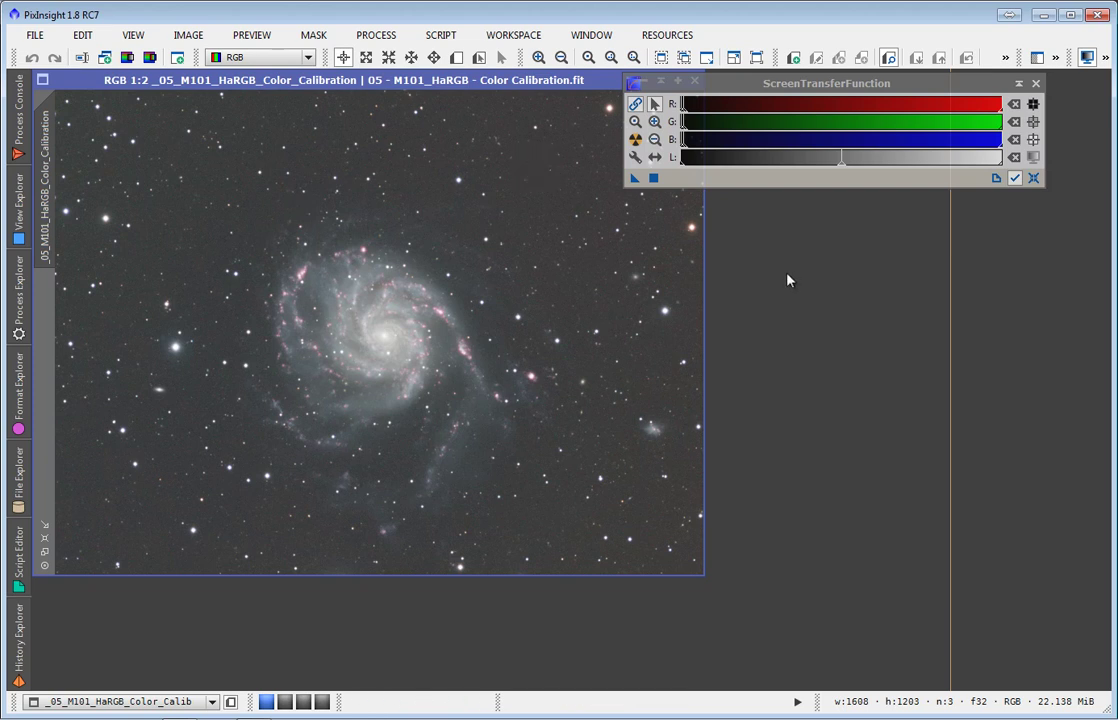
Extract the Lightness channel as a new image, then close that extracted copy
click(187, 36)
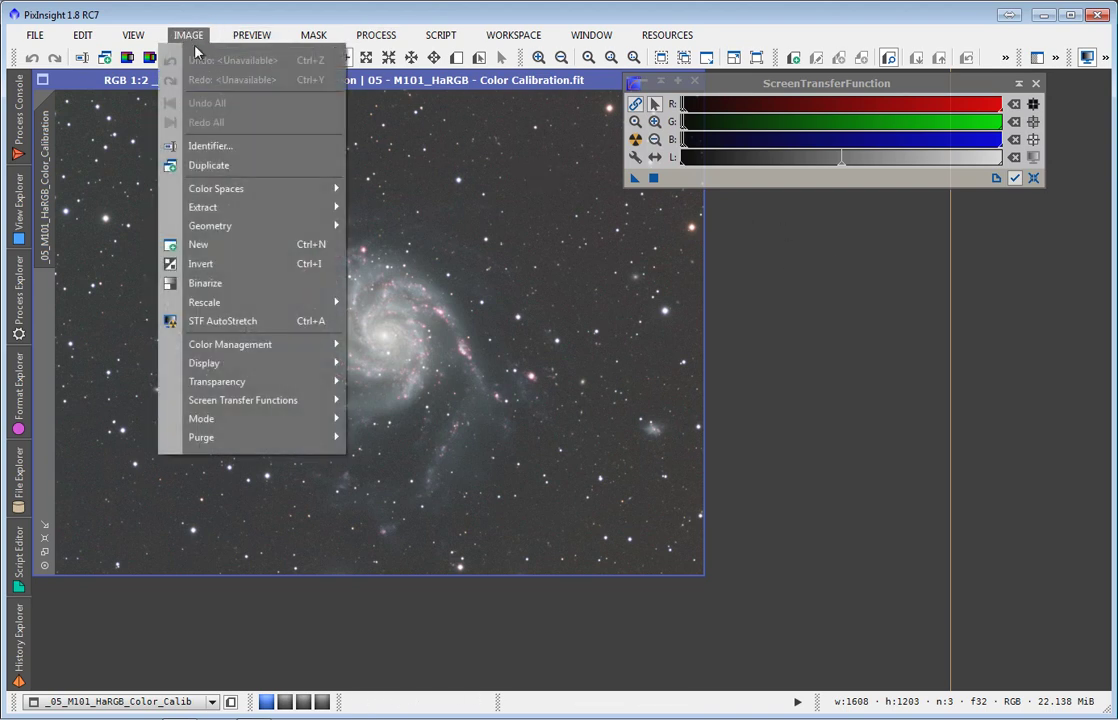
mouse_move(272, 208)
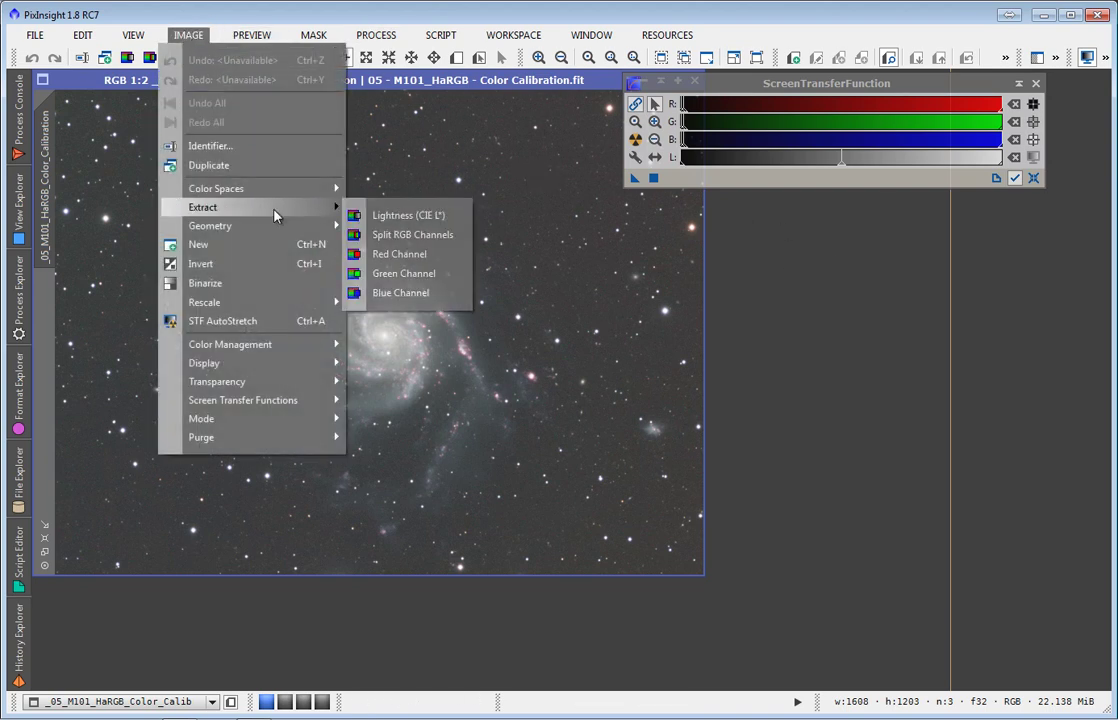
click(407, 216)
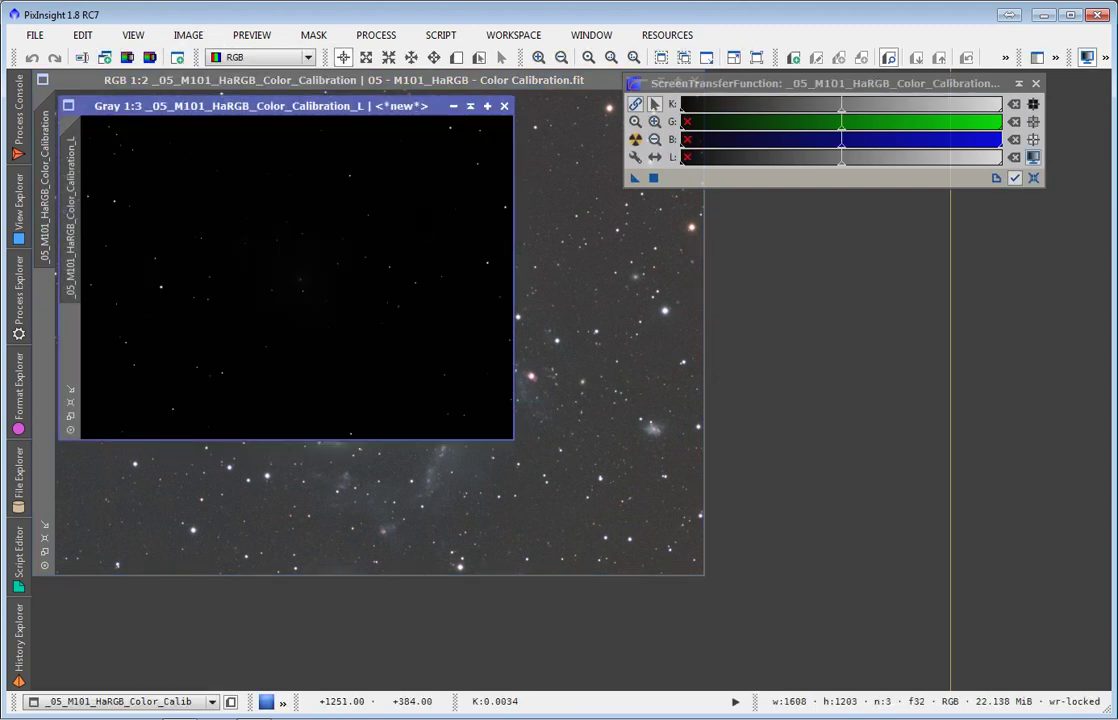
click(504, 105)
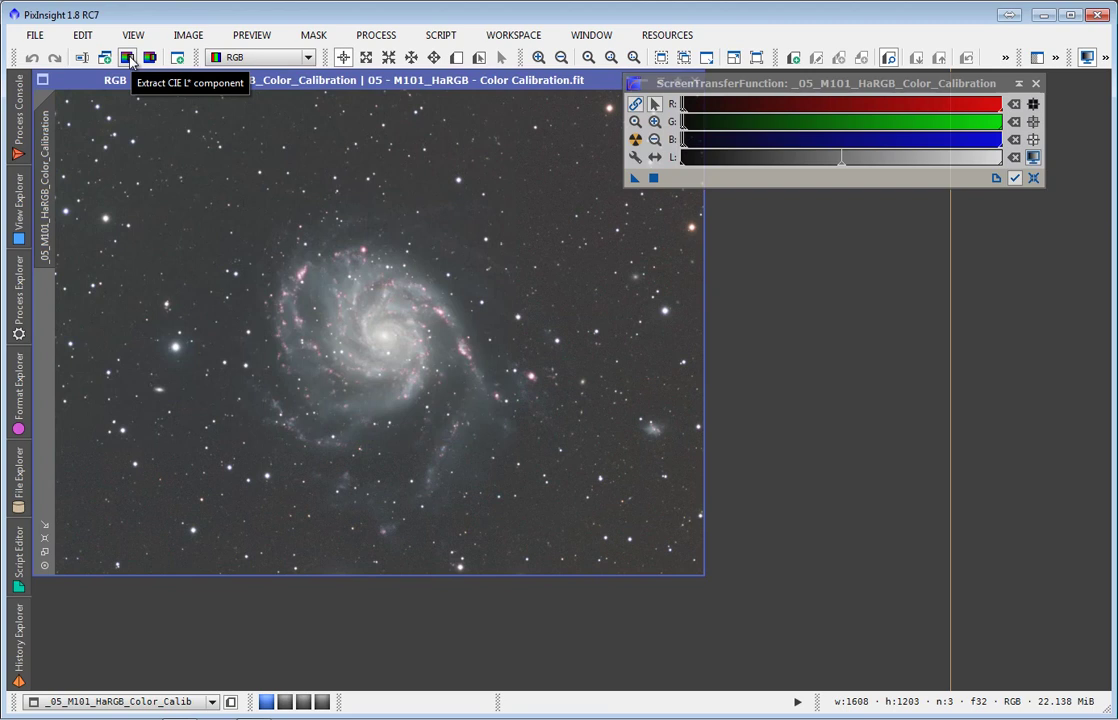
Re-extract Lightness (CIE L*) into a gray image, auto-stretch its display, and rename it LuminanceMask
click(188, 35)
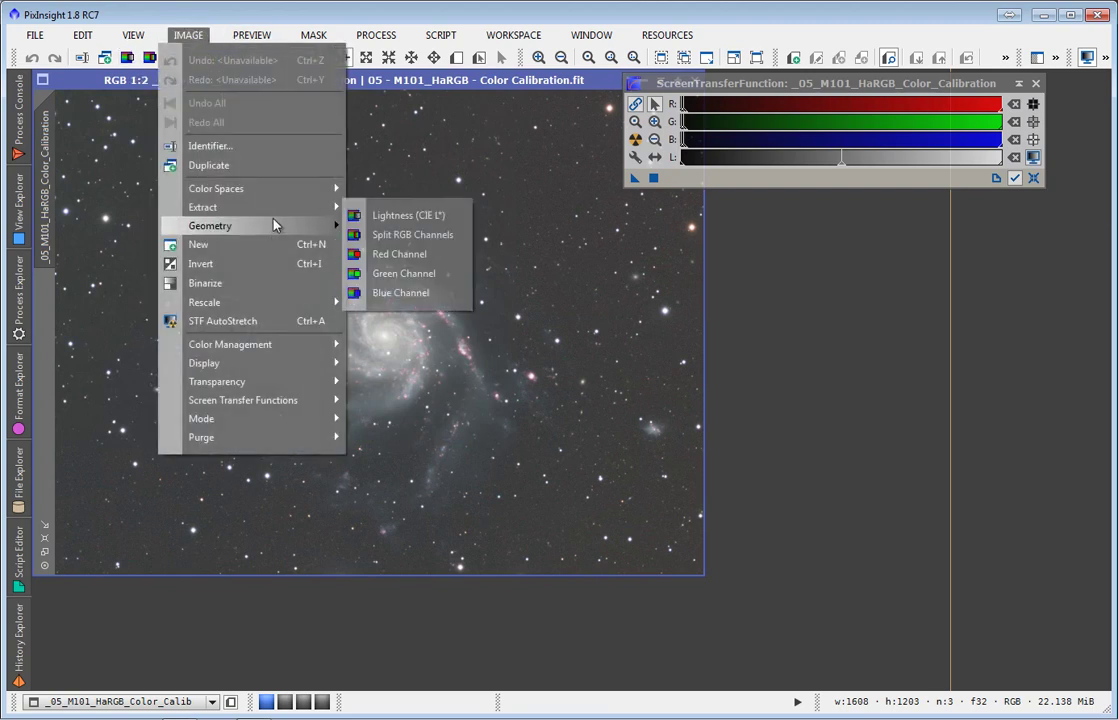
click(393, 216)
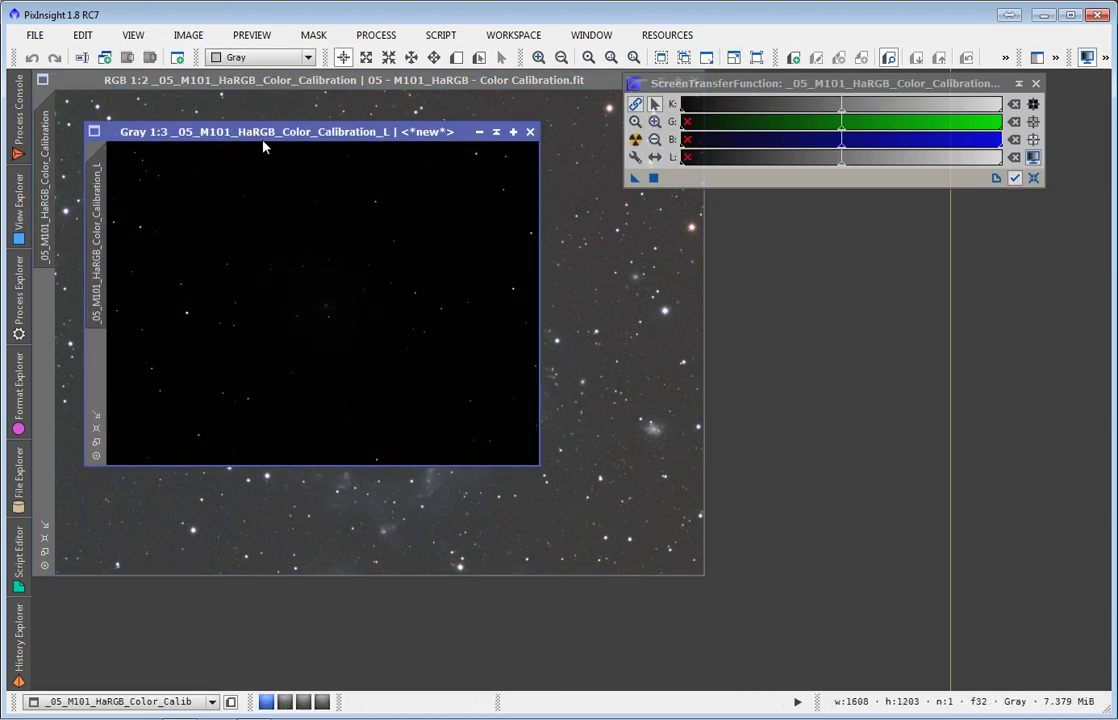
click(636, 140)
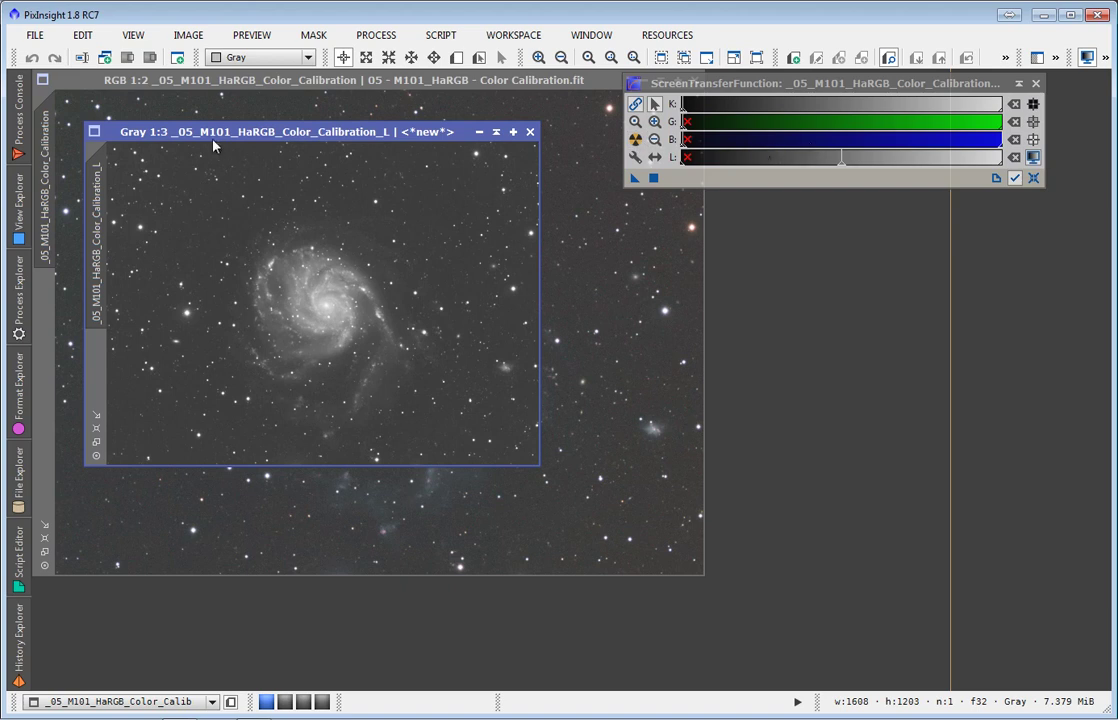
click(1036, 179)
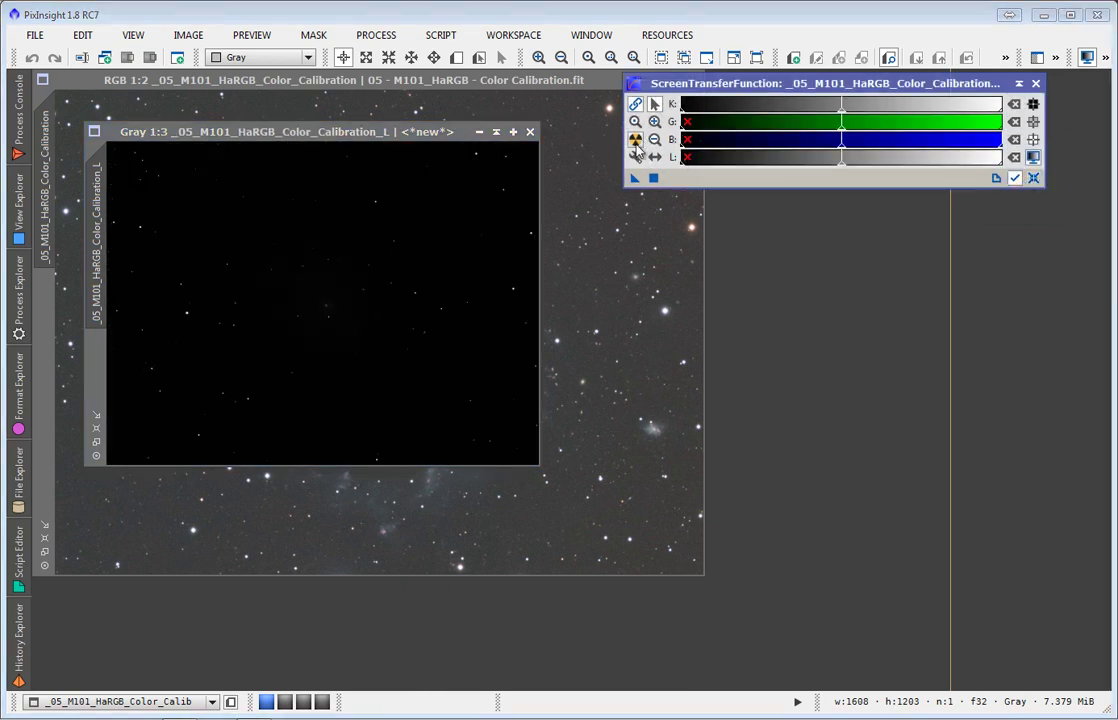
click(635, 140)
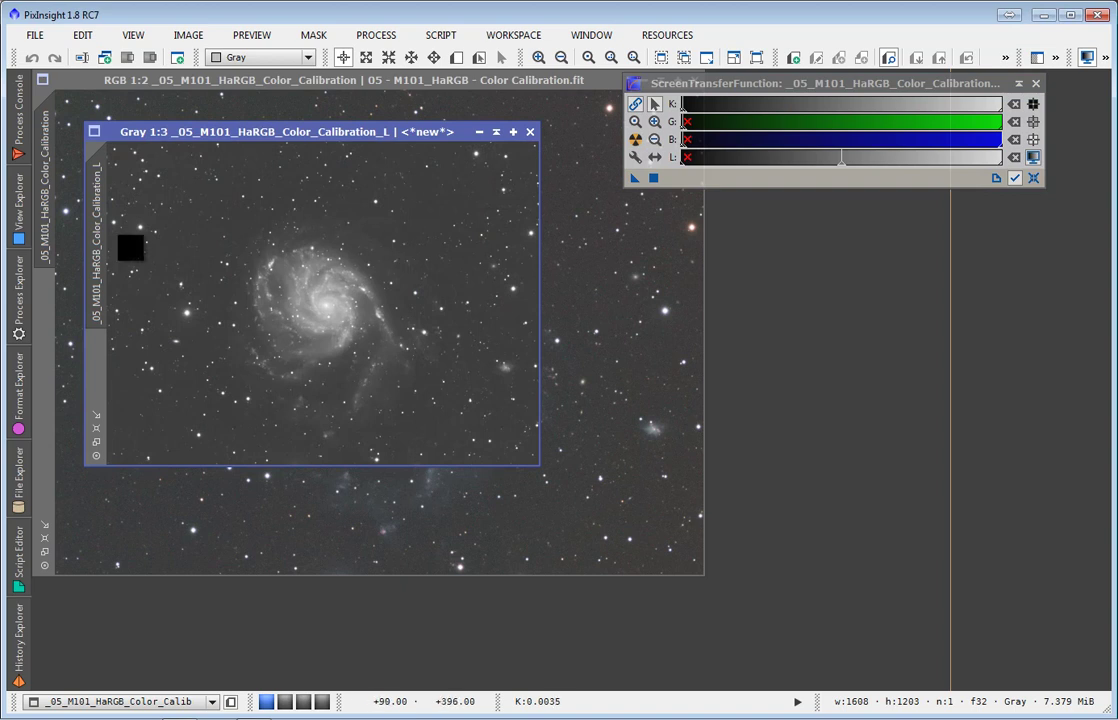
double_click(98, 238)
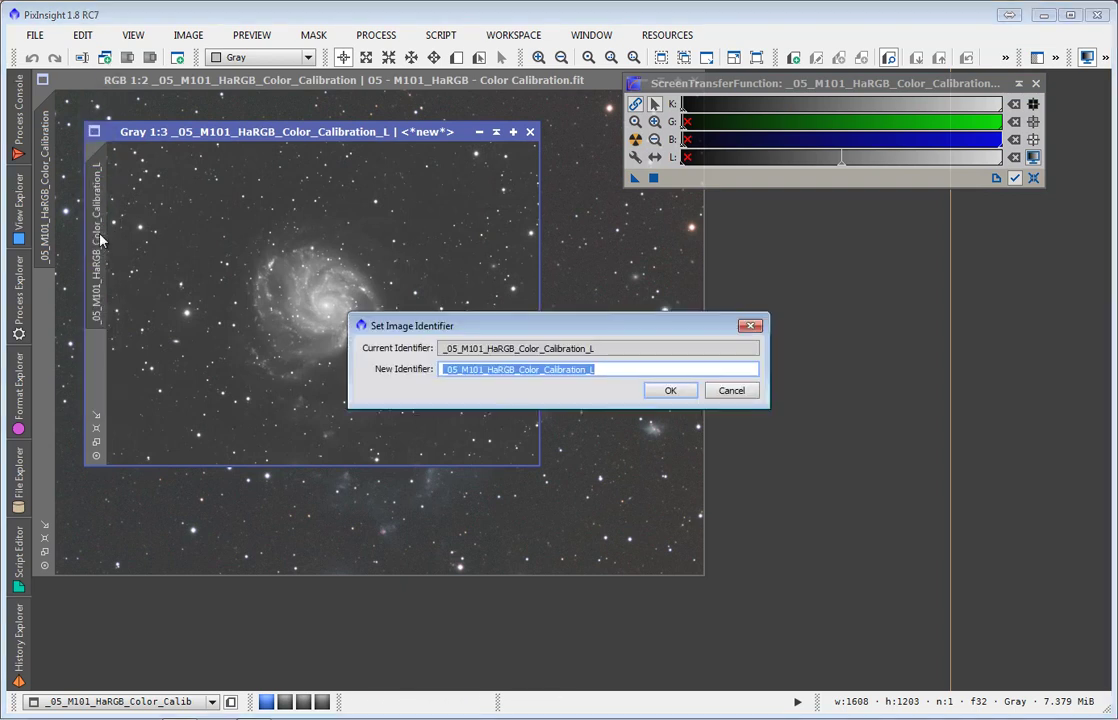
text(LuminanceMa)
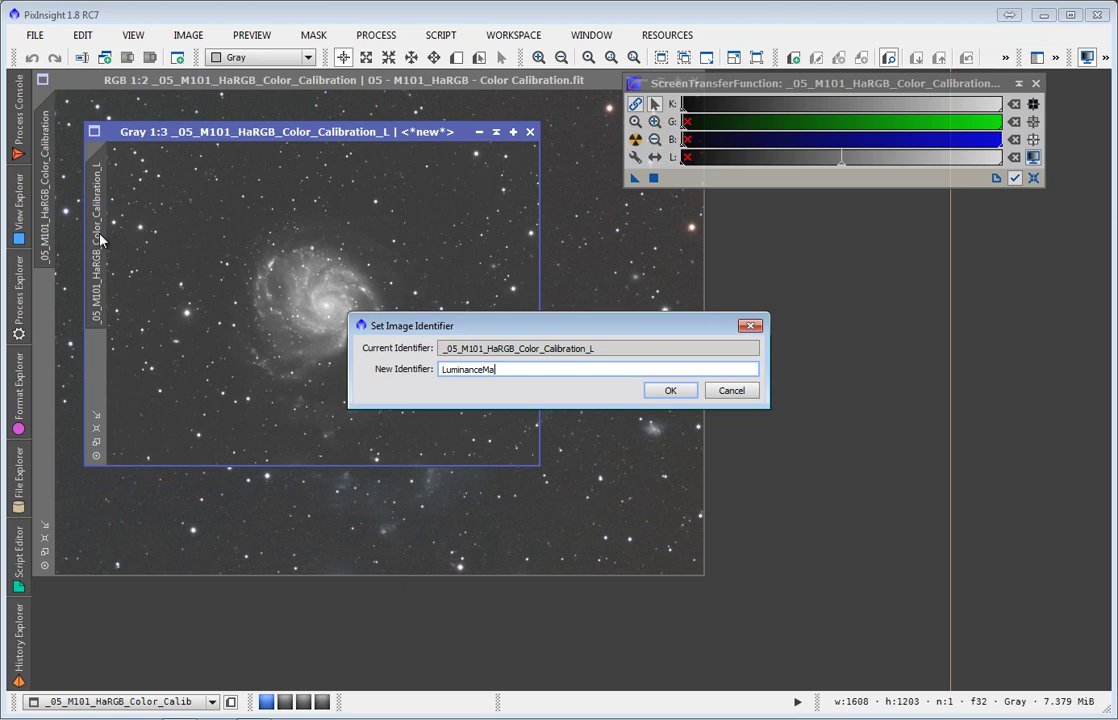
text(sk)
key(Return)
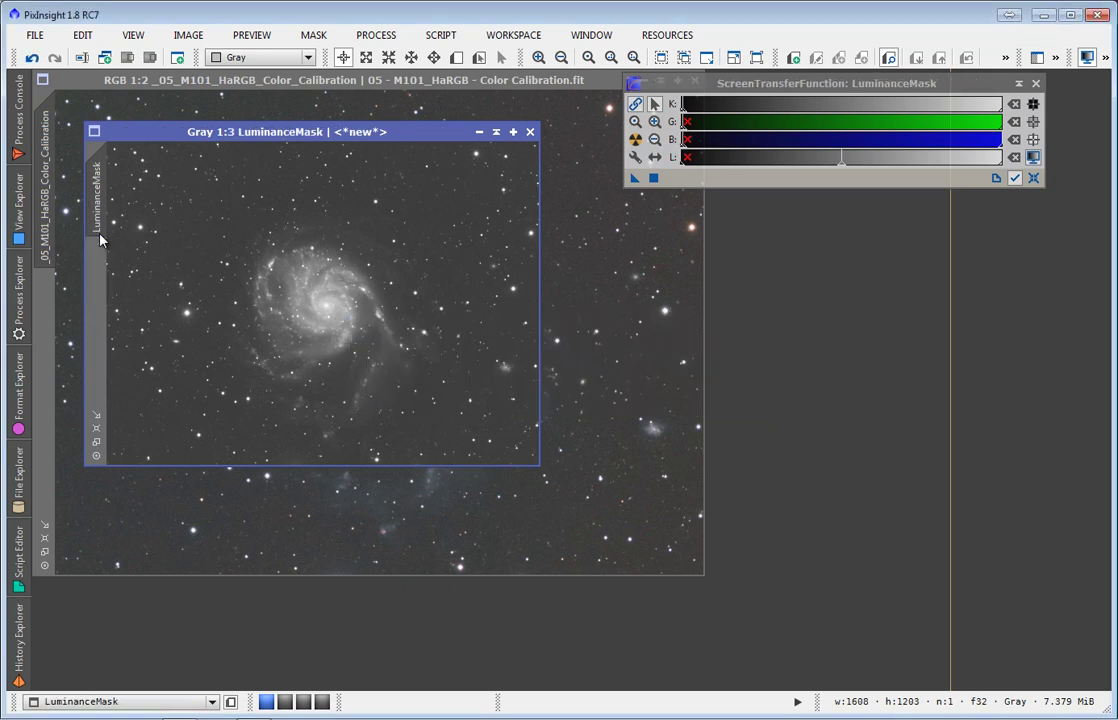
Open HistogramTransformation and load the STF auto-stretch settings into it for LuminanceMask
click(19, 300)
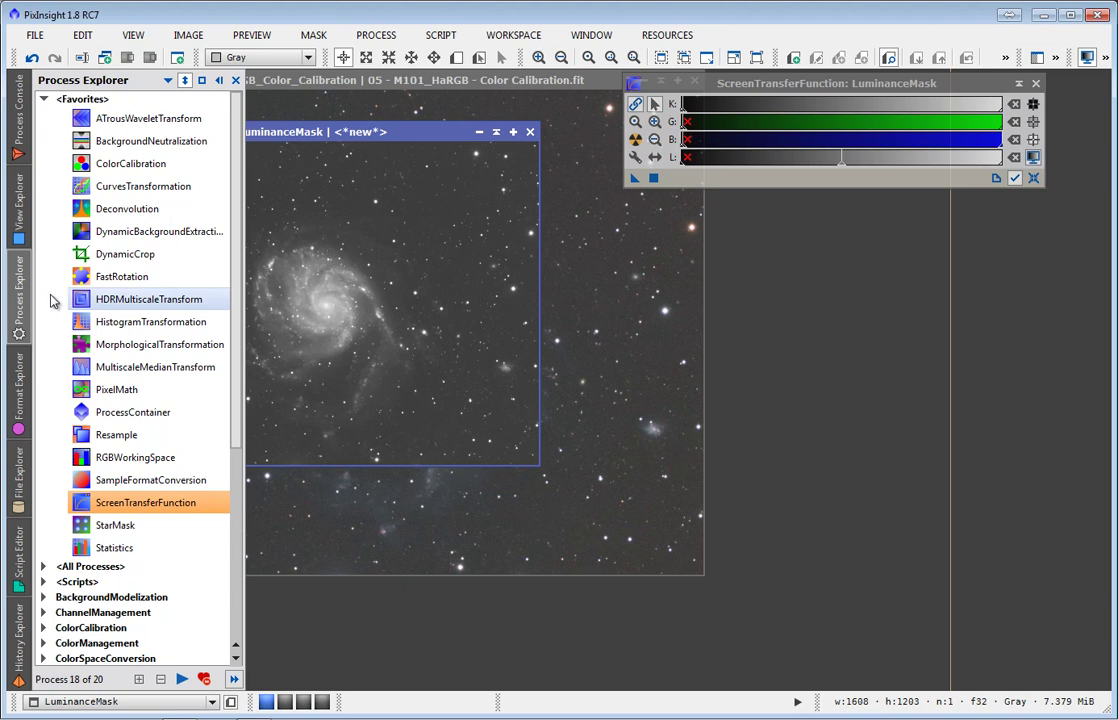
double_click(140, 322)
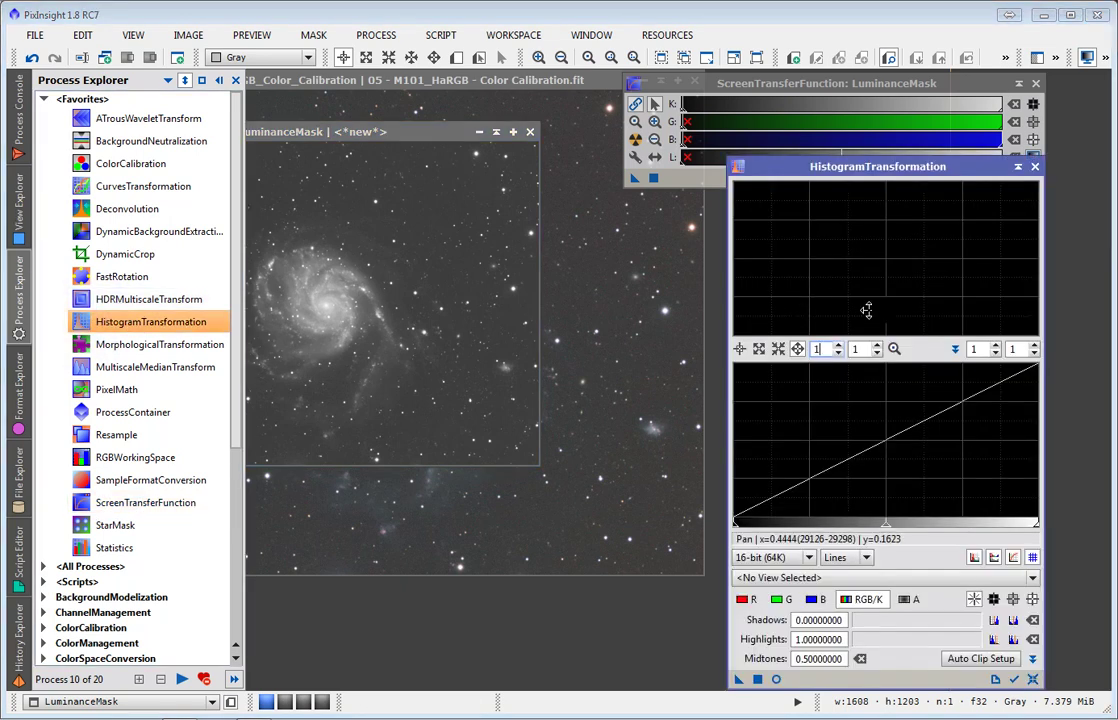
click(803, 85)
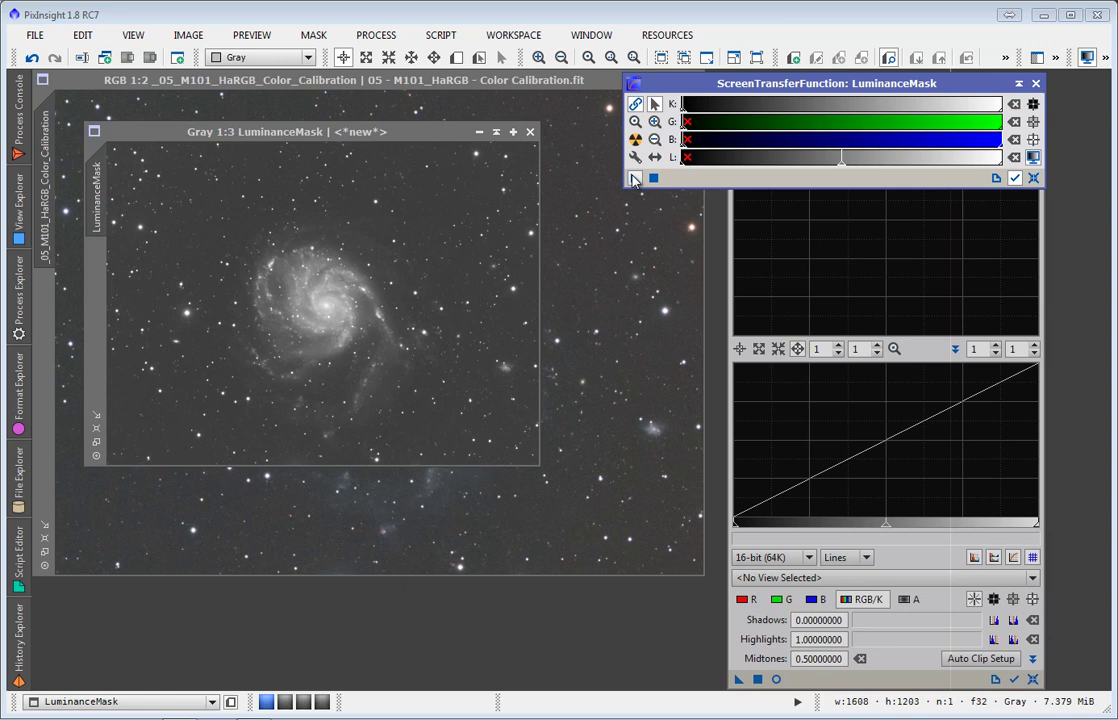
drag(634, 178, 880, 679)
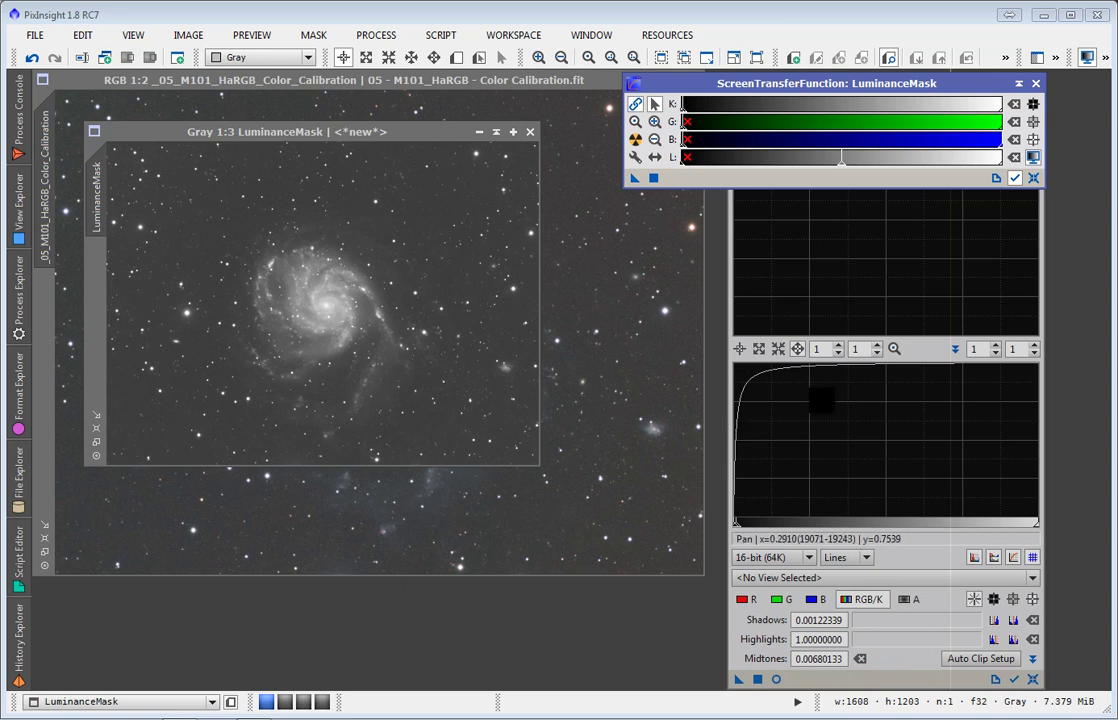
click(891, 594)
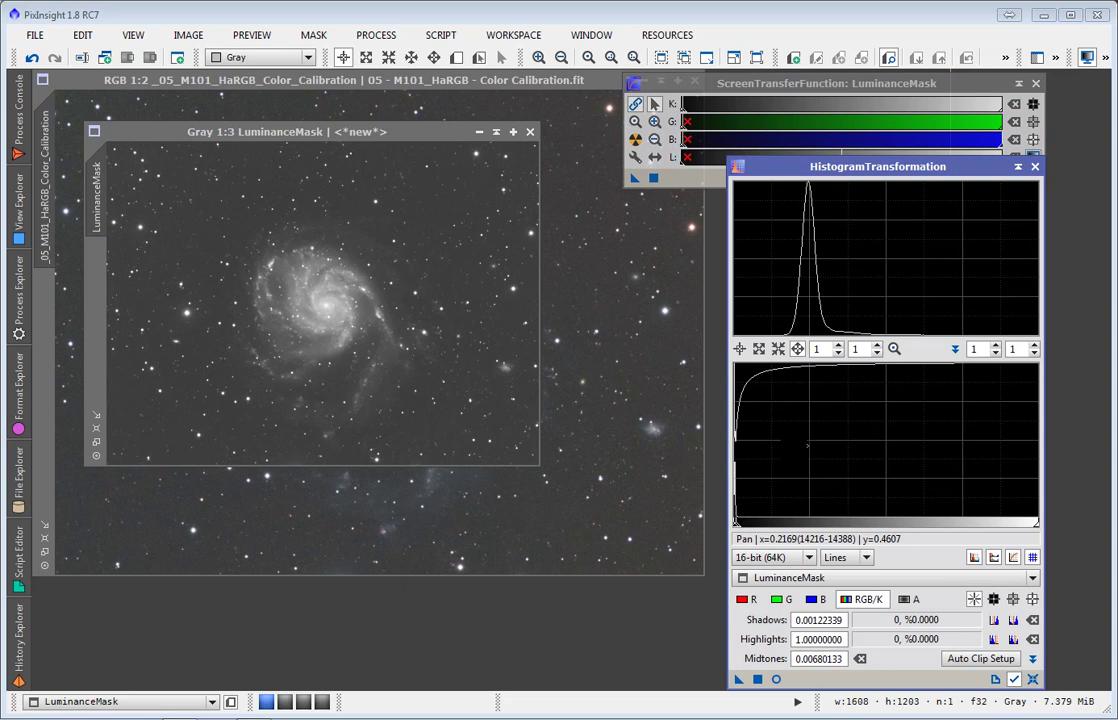
Reset the screen stretch to neutral and apply the histogram stretch to LuminanceMask
click(755, 84)
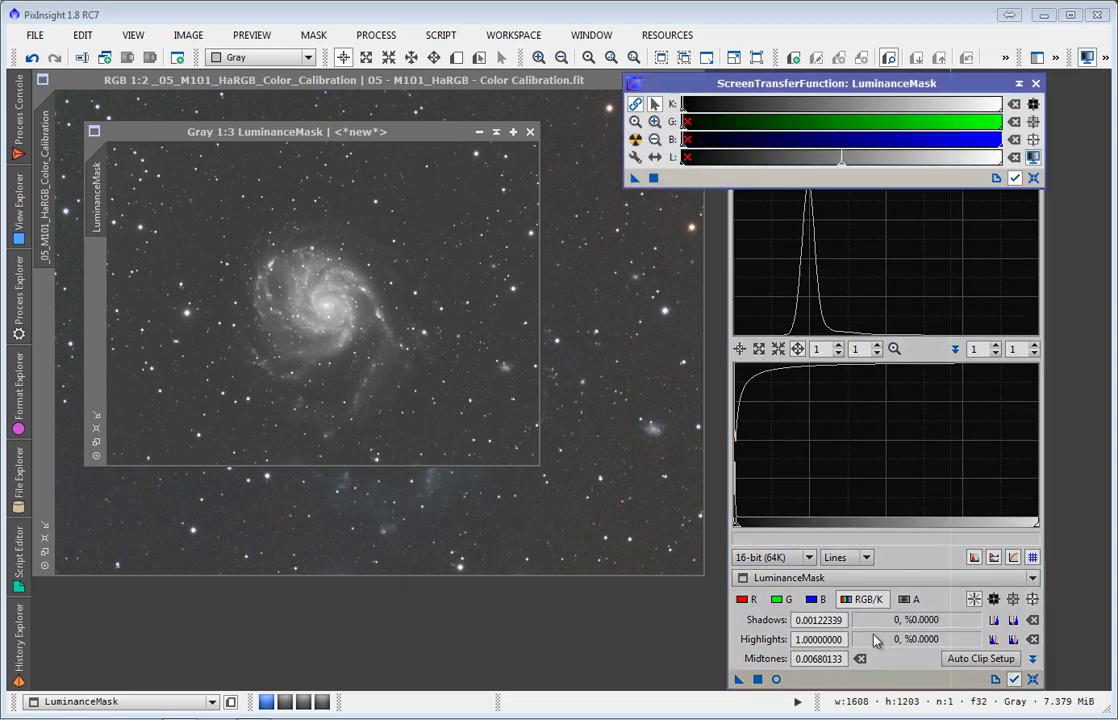
key(ctrl+F12)
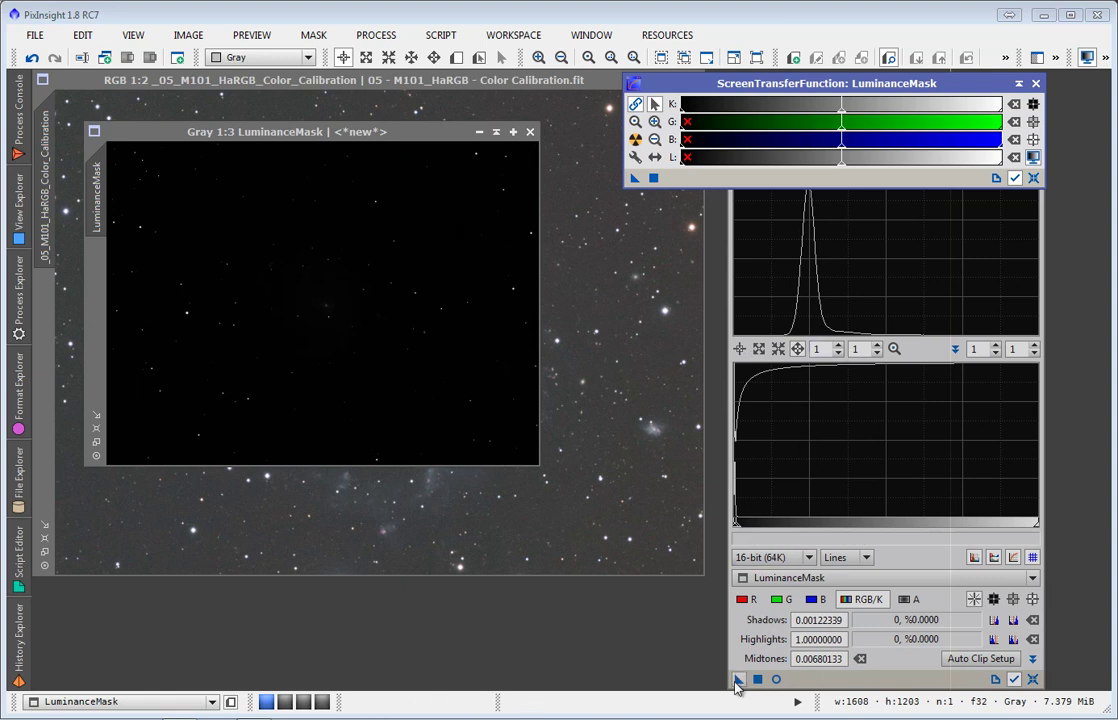
drag(737, 681, 337, 274)
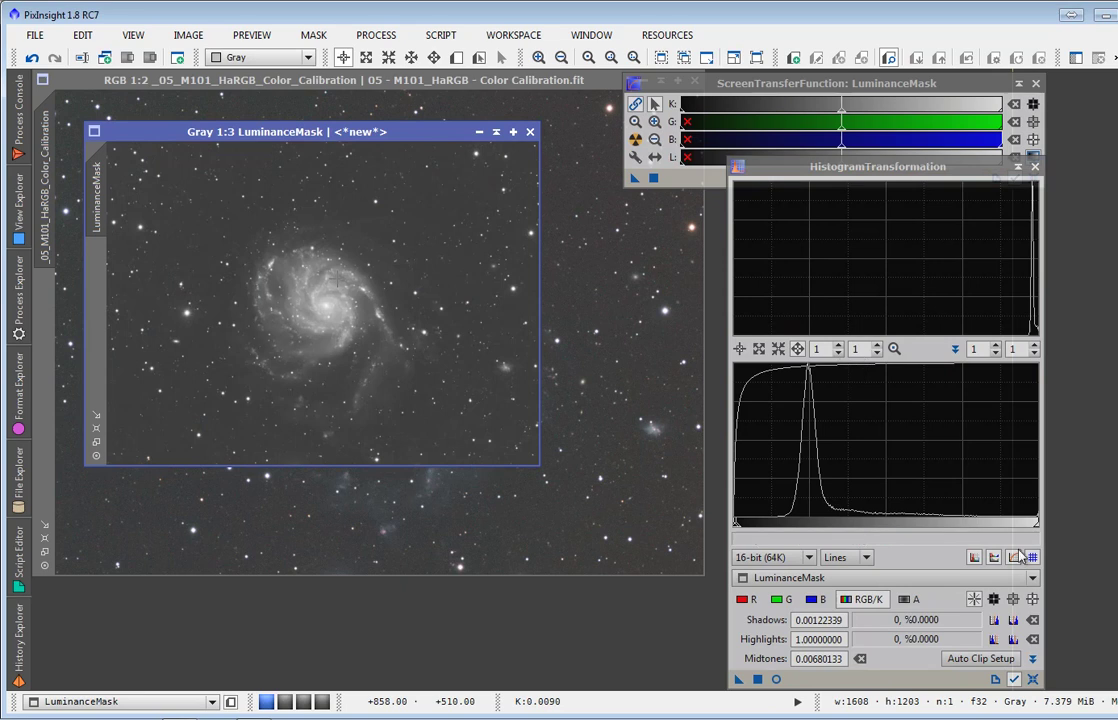
Reset HistogramTransformation, clip shadows at 0.10846561, apply it to LuminanceMask, and move that window aside
click(1033, 679)
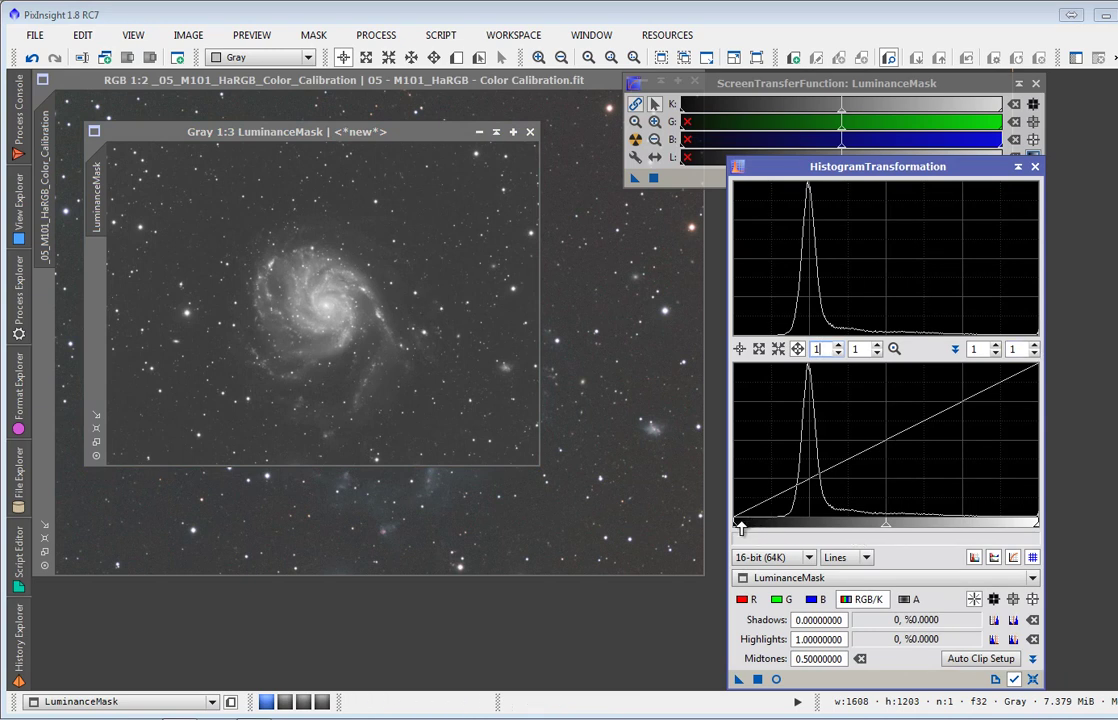
drag(741, 527, 766, 532)
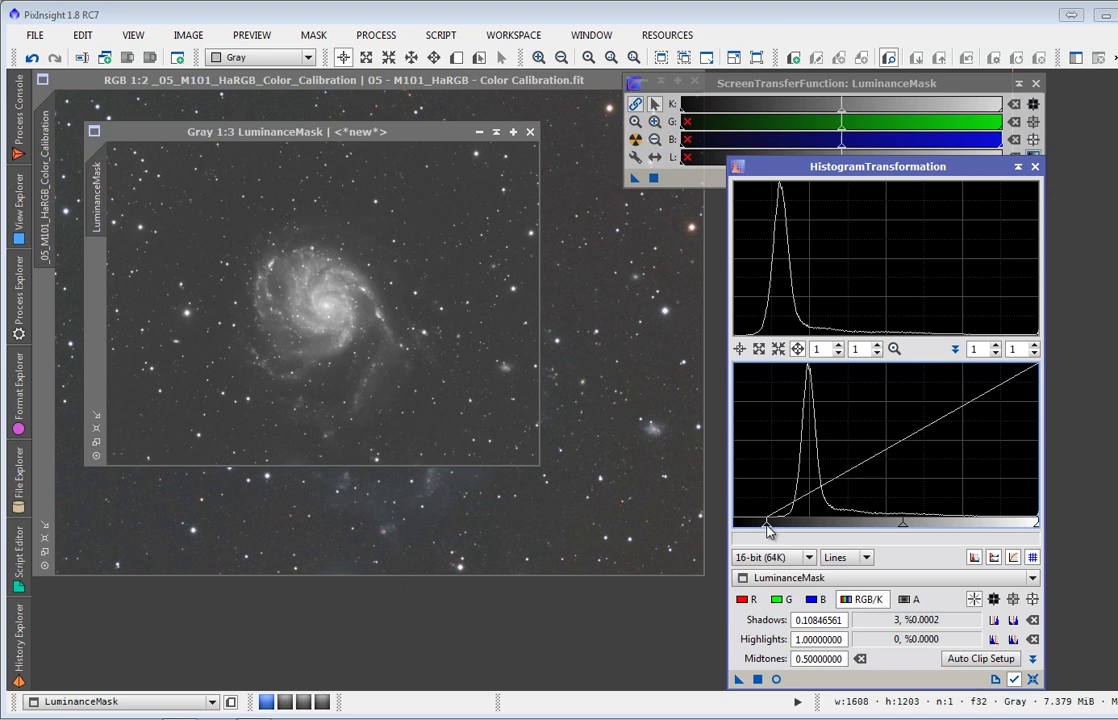
drag(739, 679, 506, 288)
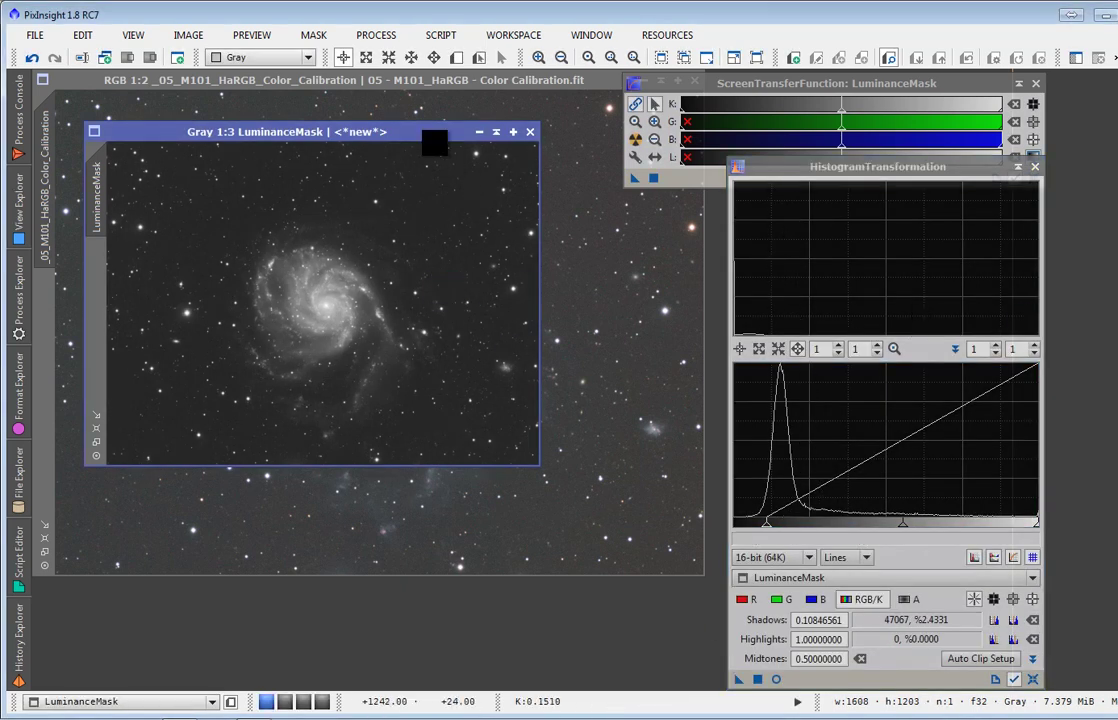
drag(435, 135, 627, 210)
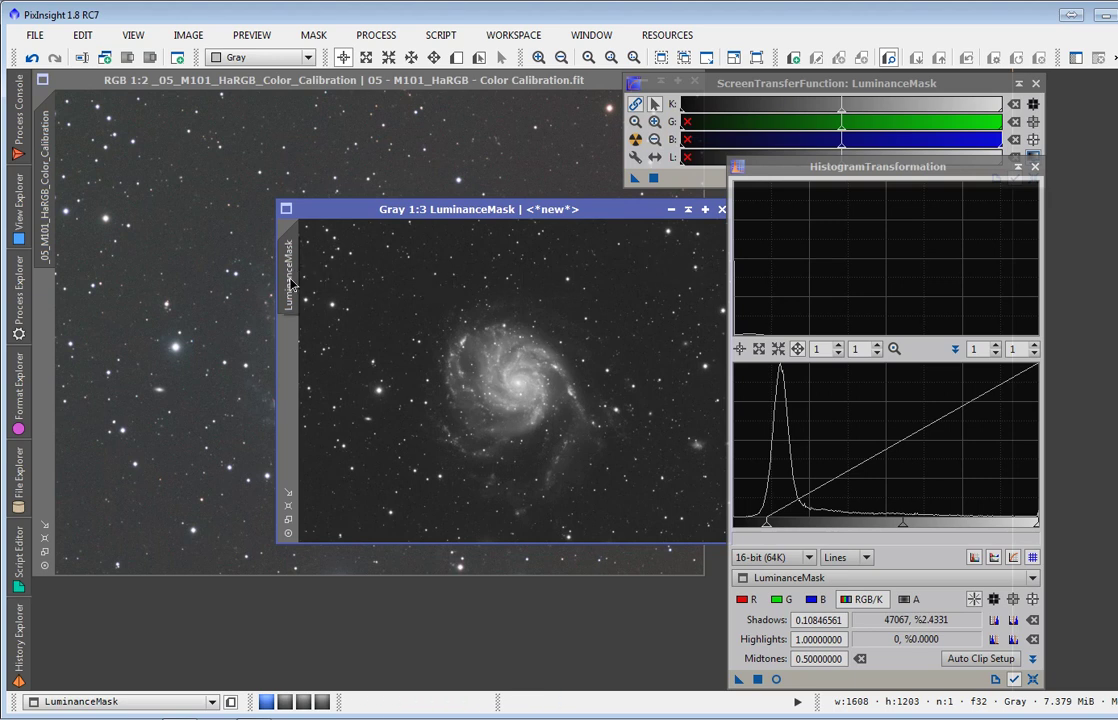
Set LuminanceMask as the colour M101 image's mask and invert it via Mask > Invert Mask
drag(291, 283, 35, 338)
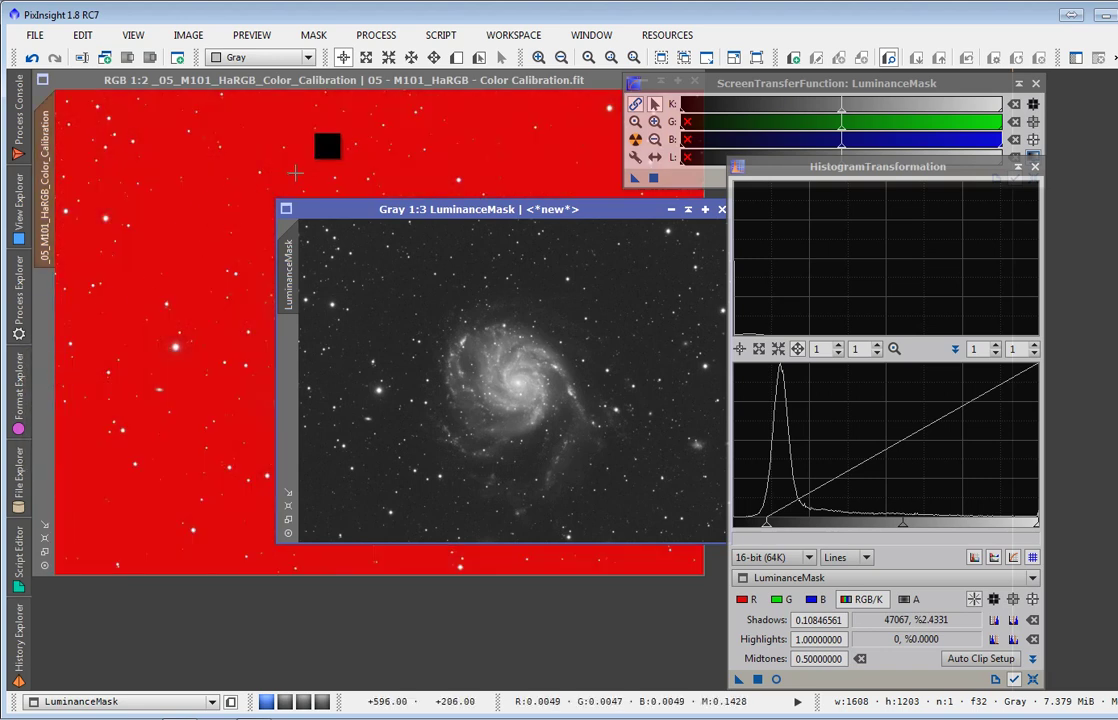
click(340, 70)
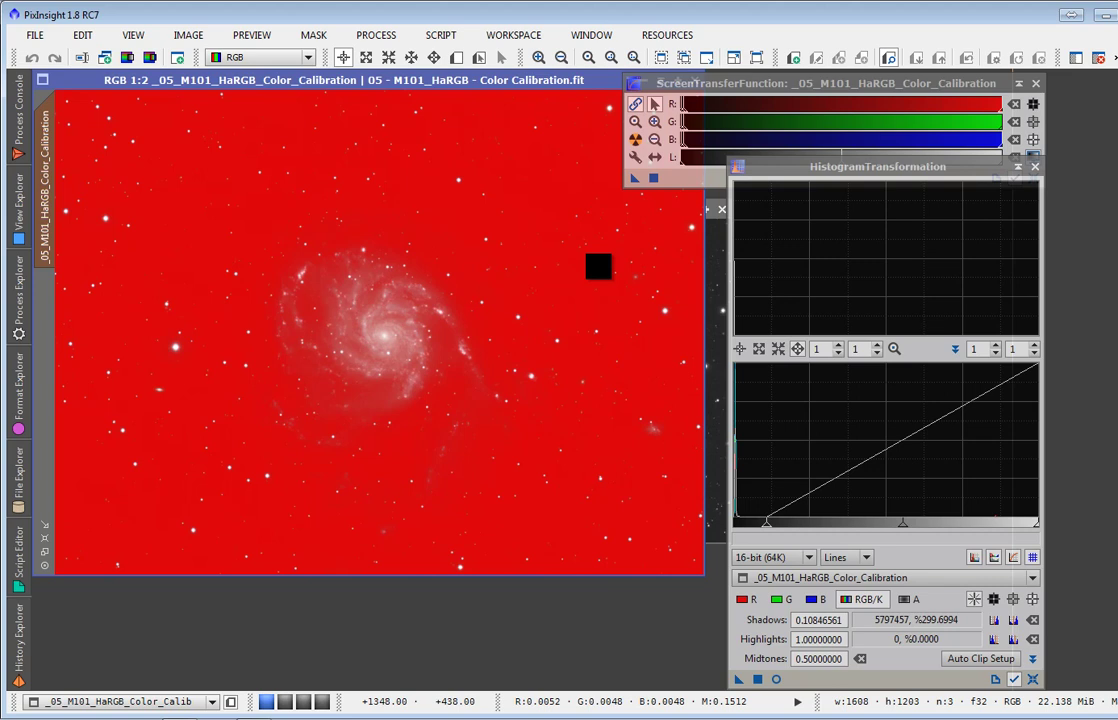
click(313, 36)
click(322, 103)
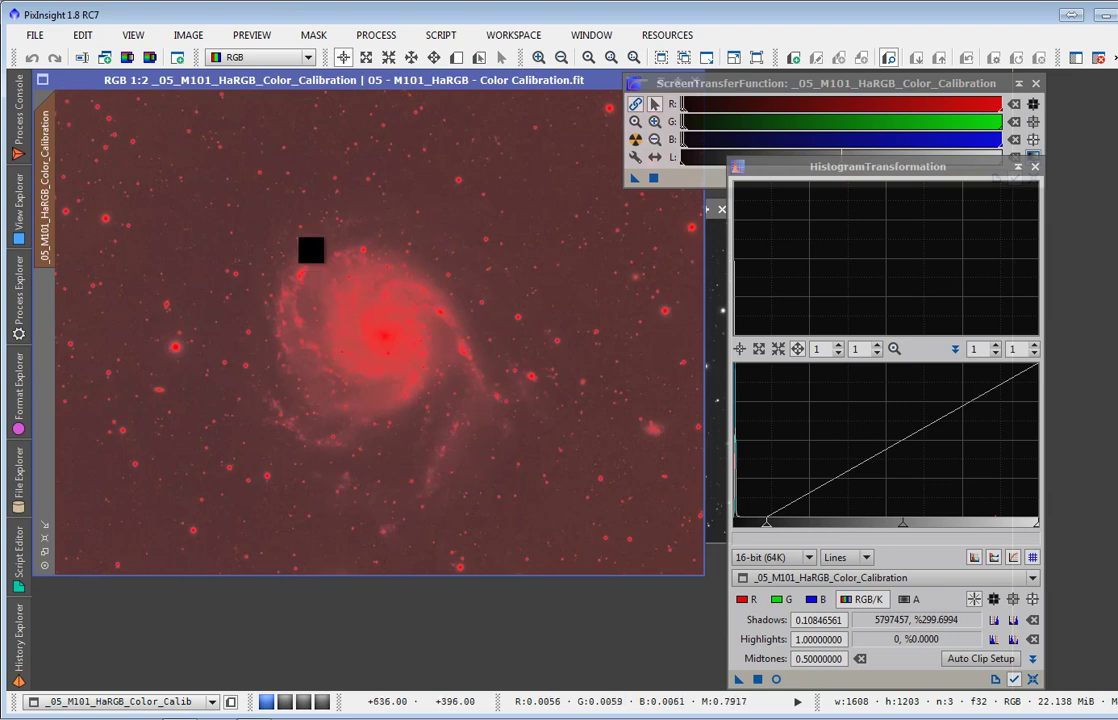
click(313, 38)
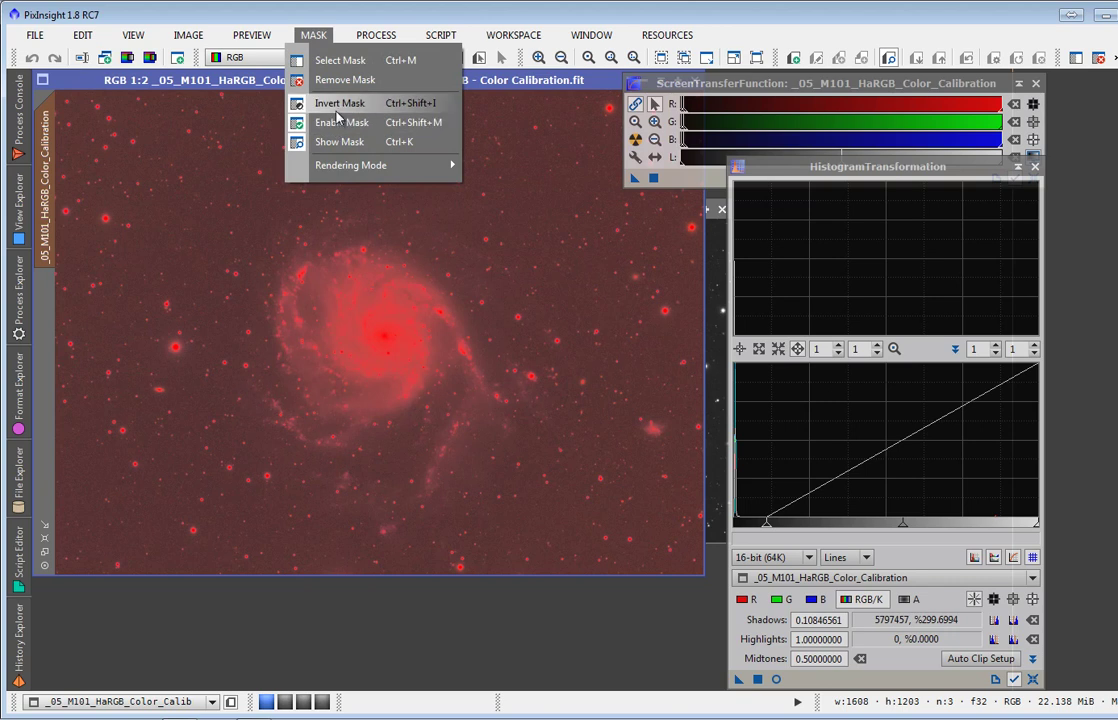
click(293, 98)
click(316, 37)
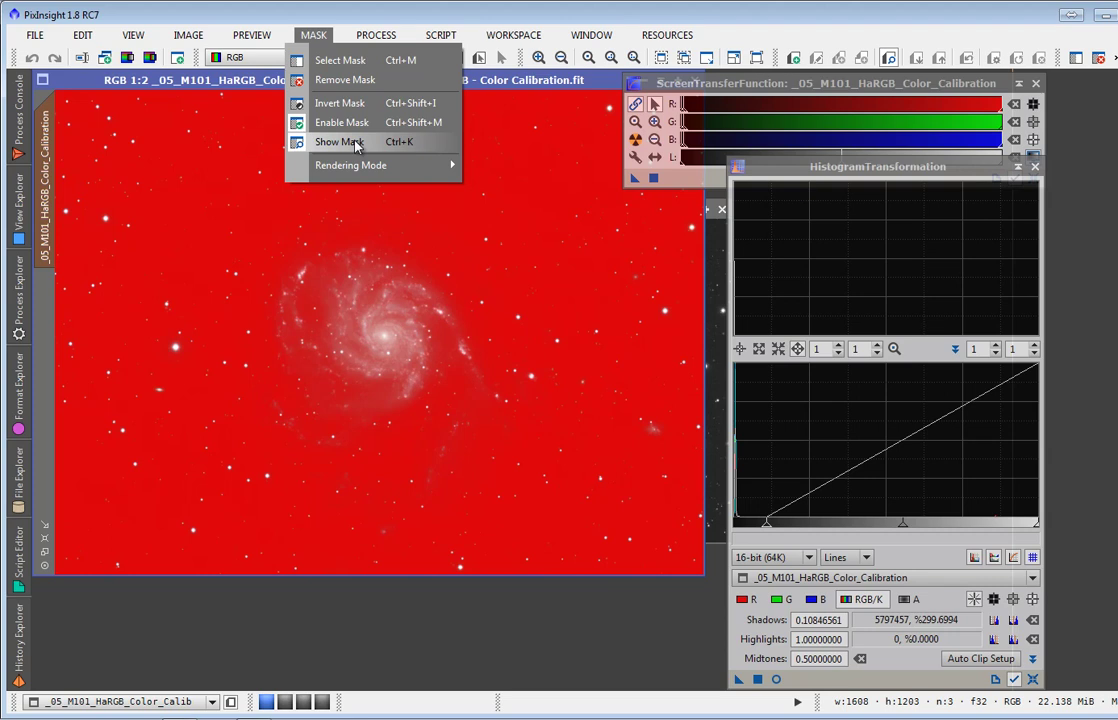
click(356, 146)
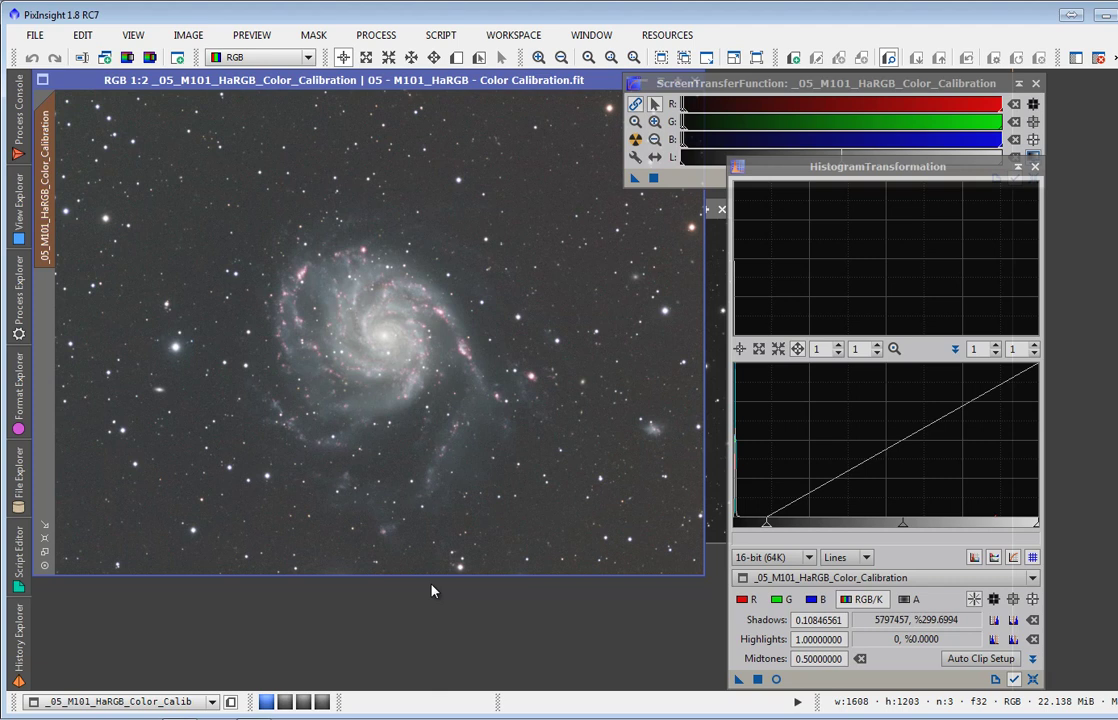
click(318, 38)
click(338, 141)
click(315, 35)
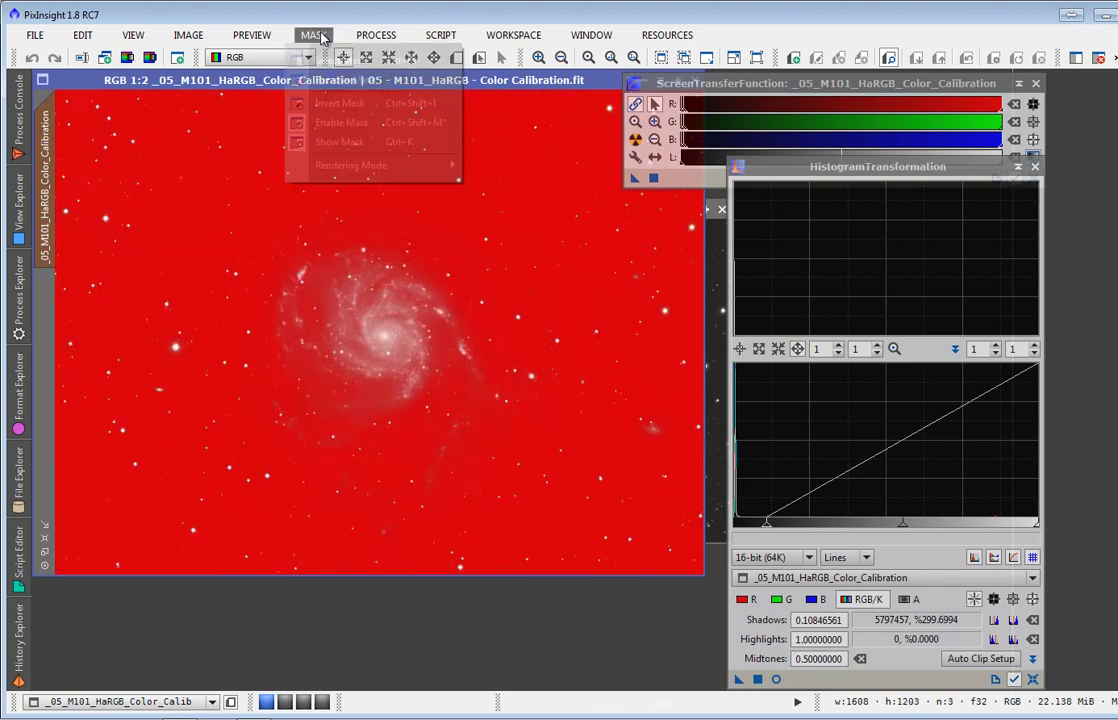
click(336, 103)
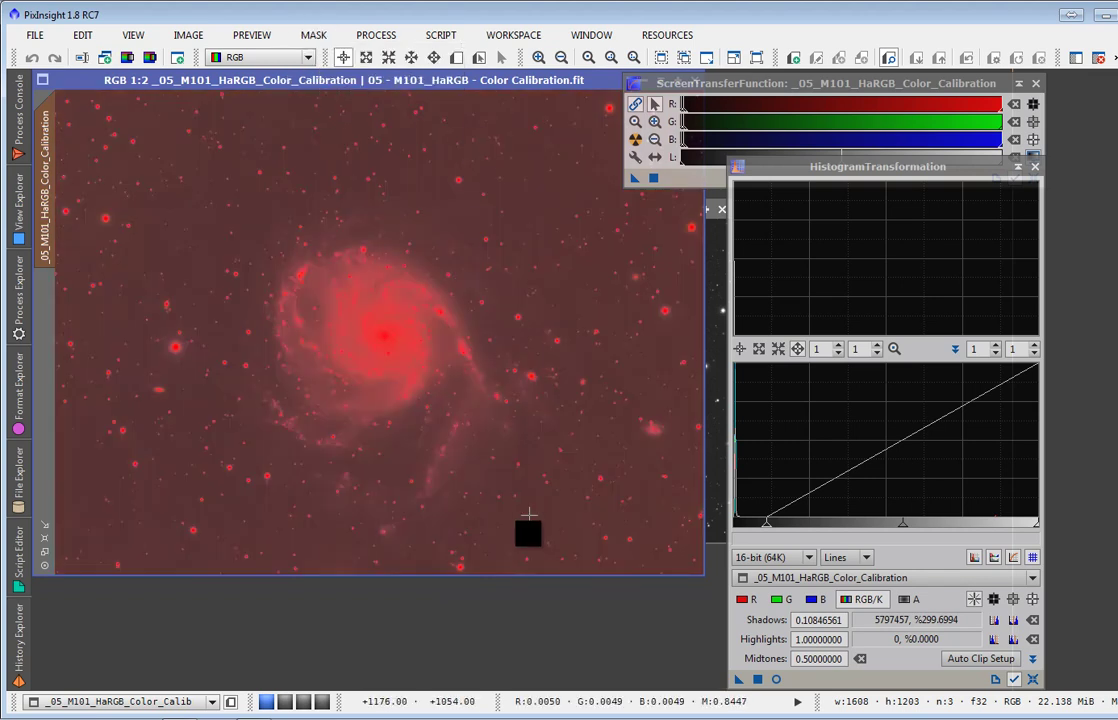